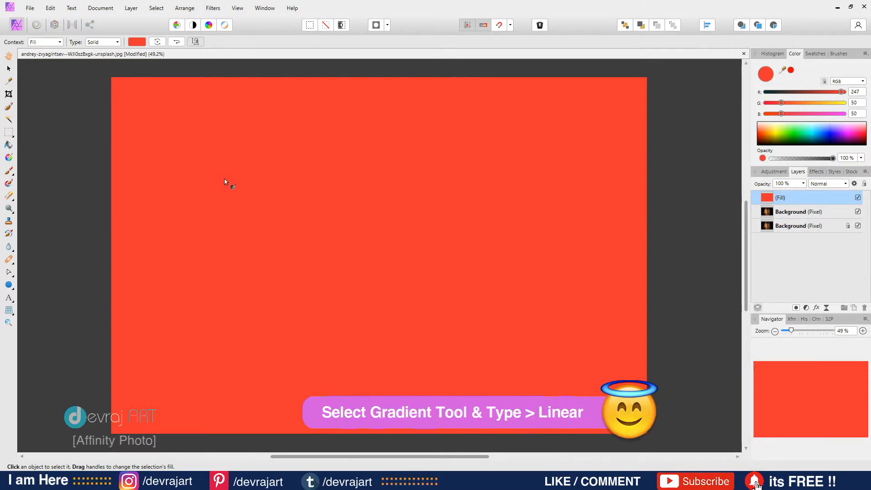
# Change the red fill layer's gradient type to Linear and draw it horizontally from the image's left edge to near its right edge.
pyautogui.click(117, 42)
pyautogui.click(103, 75)
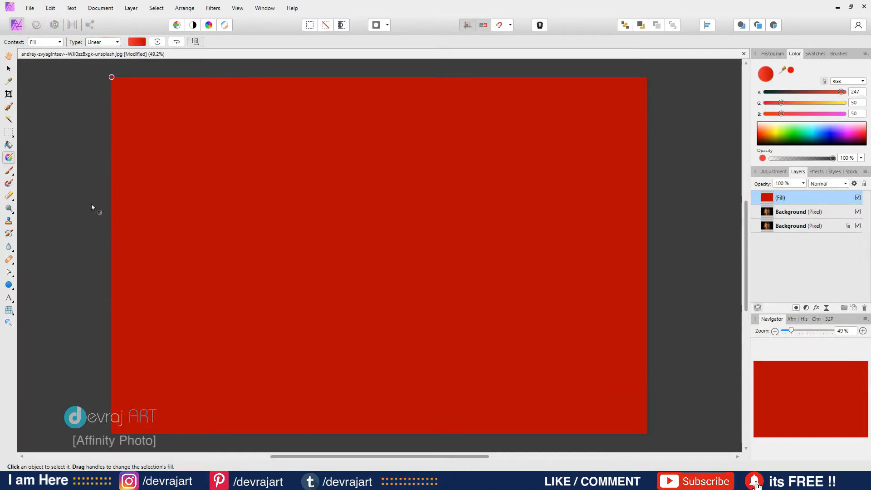
pyautogui.moveTo(108, 247); pyautogui.dragTo(615, 246)
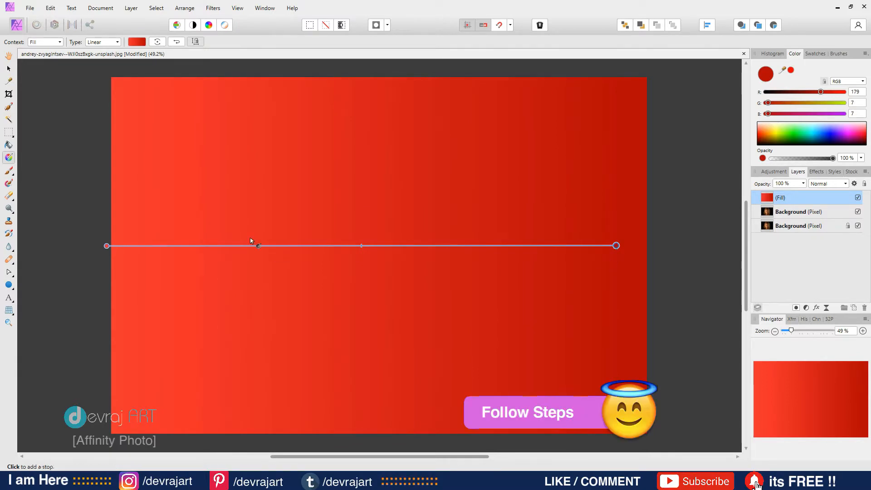
# Set the opacity of the gradient's dark red end stop to 0%.
pyautogui.click(142, 42)
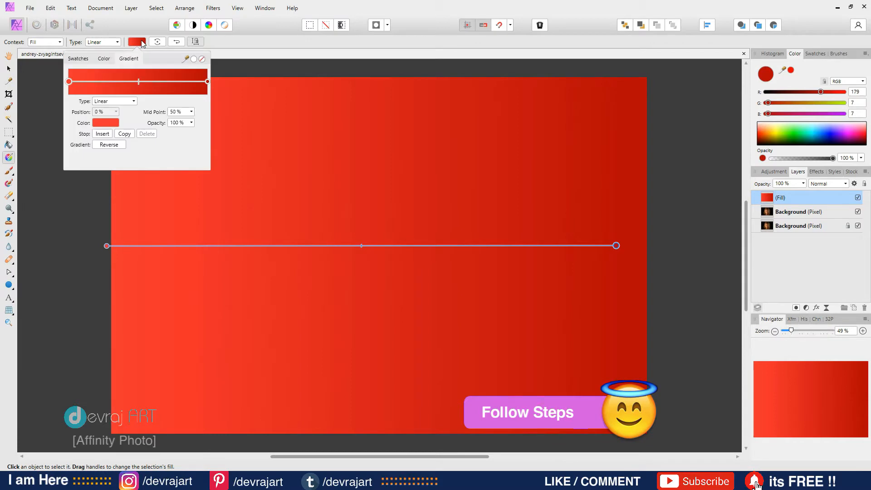
pyautogui.click(207, 81)
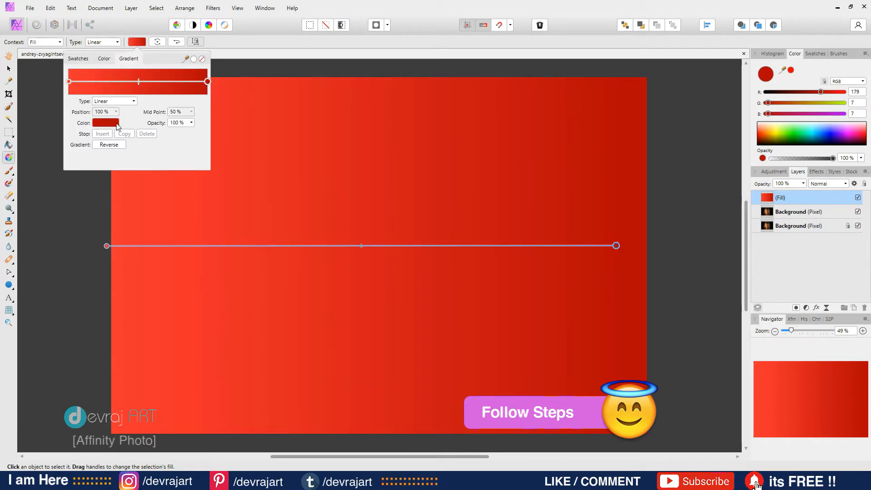
pyautogui.click(190, 123)
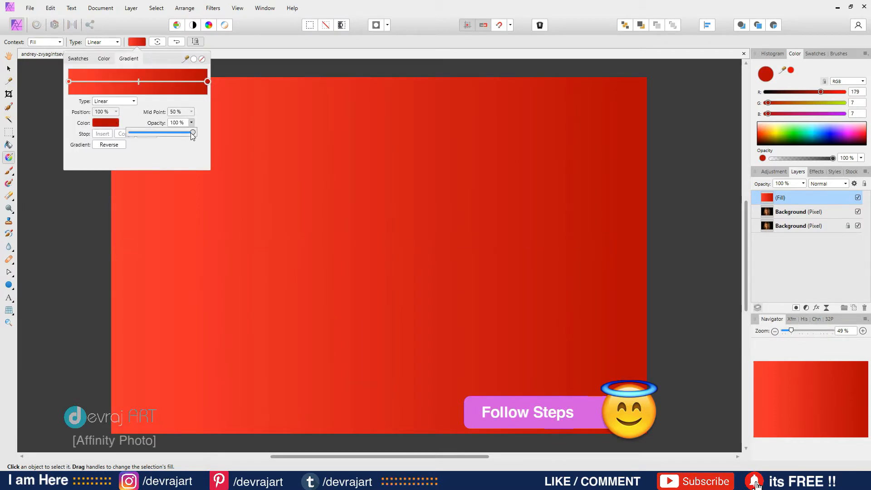
pyautogui.moveTo(195, 132); pyautogui.dragTo(130, 133)
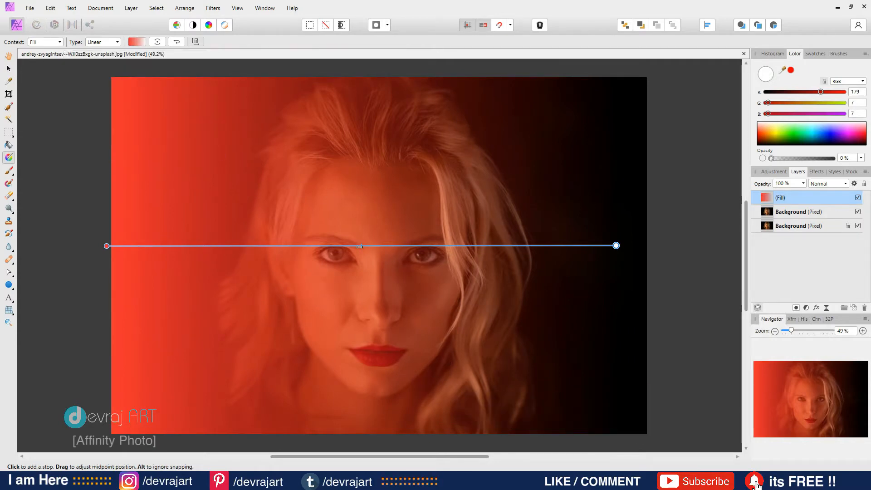
# Add a middle stop near the centre of the gradient line and adjust the midpoint between it and the red stop.
pyautogui.moveTo(359, 246)
pyautogui.mouseDown()
pyautogui.moveTo(268, 246)
pyautogui.moveTo(544, 251)
pyautogui.moveTo(316, 255)
pyautogui.moveTo(369, 247)
pyautogui.mouseUp()
pyautogui.click(373, 246)
pyautogui.moveTo(253, 246)
pyautogui.mouseDown()
pyautogui.moveTo(174, 246)
pyautogui.moveTo(254, 246)
pyautogui.mouseUp()
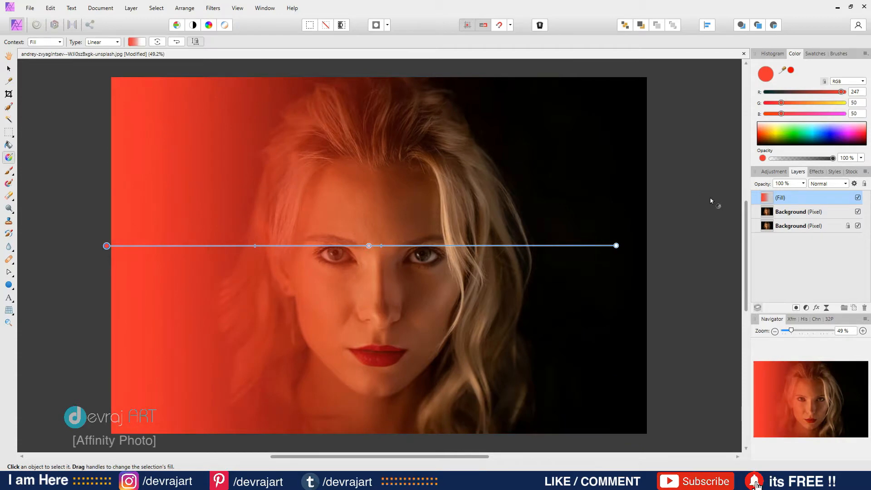
# Set the gradient fill layer's blend mode to Color.
pyautogui.click(845, 185)
pyautogui.moveTo(846, 220); pyautogui.dragTo(847, 297)
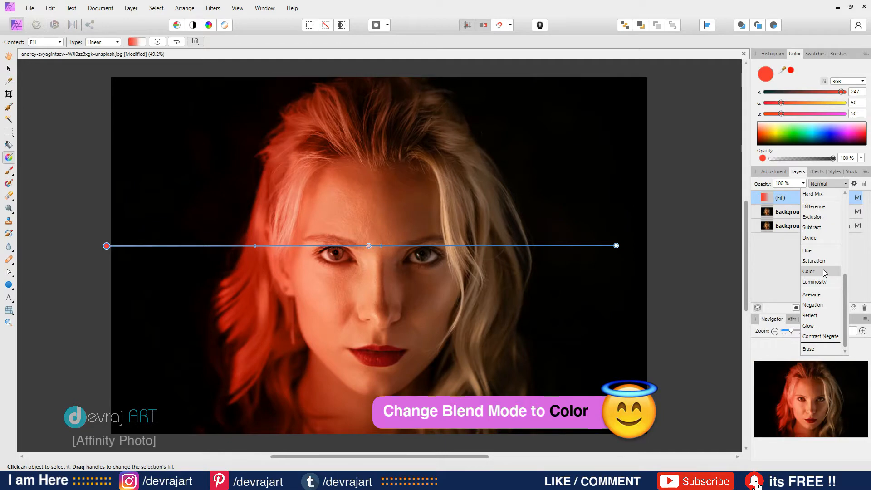
pyautogui.click(823, 272)
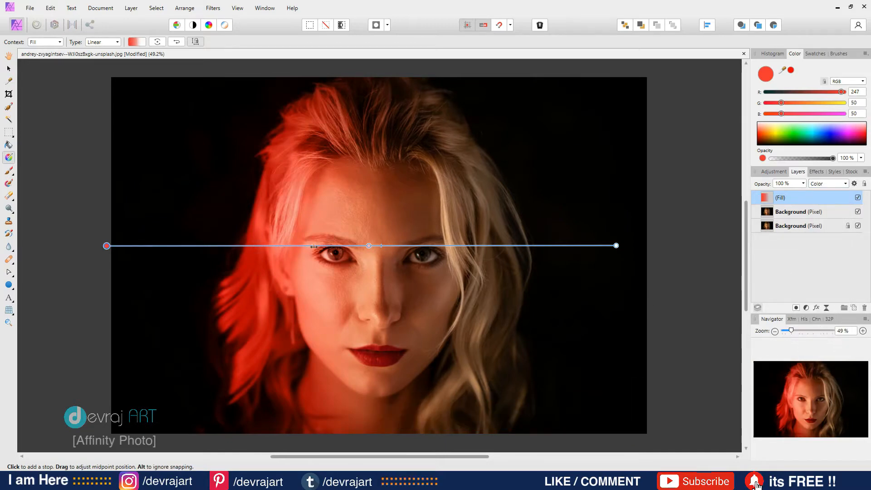
# Adjust the red-side midpoint and move the middle stop to about 54% along the gradient.
pyautogui.moveTo(313, 246); pyautogui.dragTo(210, 244)
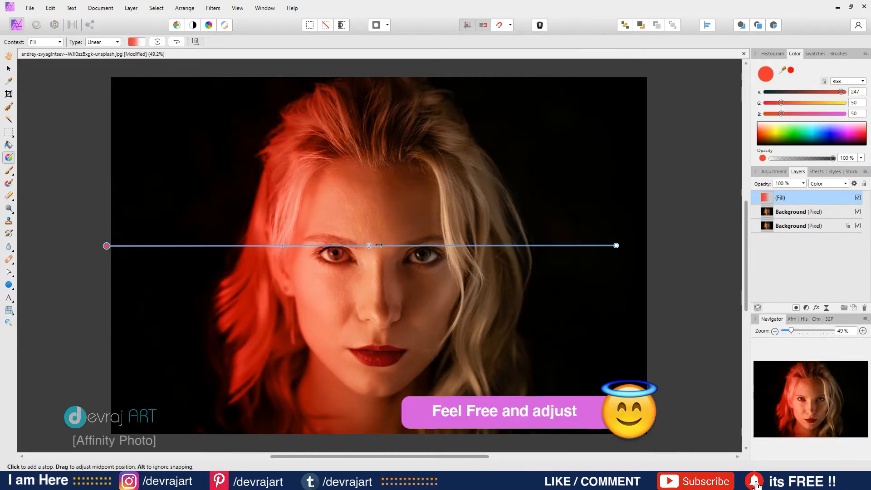
pyautogui.click(368, 246)
pyautogui.moveTo(369, 245)
pyautogui.mouseDown()
pyautogui.moveTo(387, 246)
pyautogui.moveTo(379, 246)
pyautogui.mouseUp()
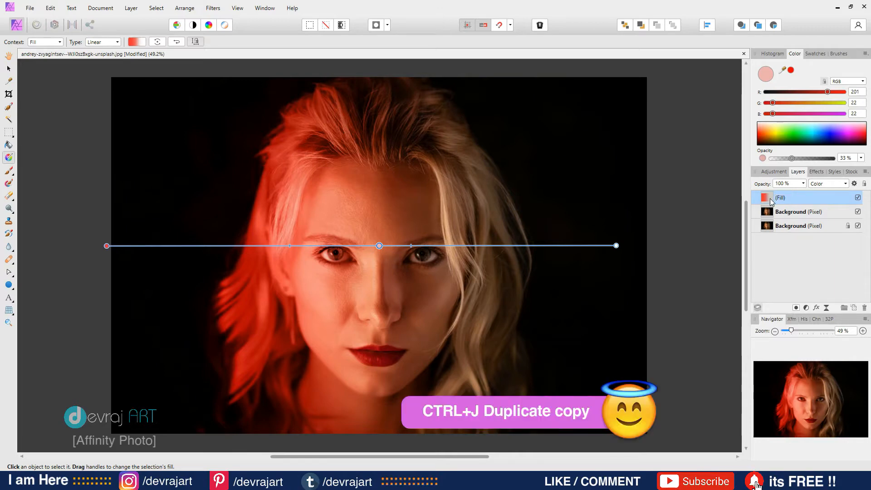
# Duplicate the red gradient fill layer and reverse the copy's gradient.
pyautogui.hotkey('ctrl', 'j')
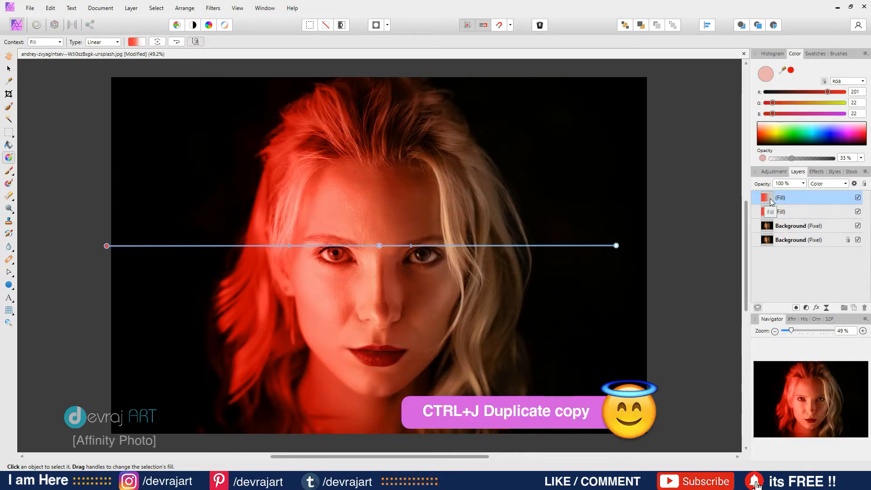
pyautogui.click(141, 44)
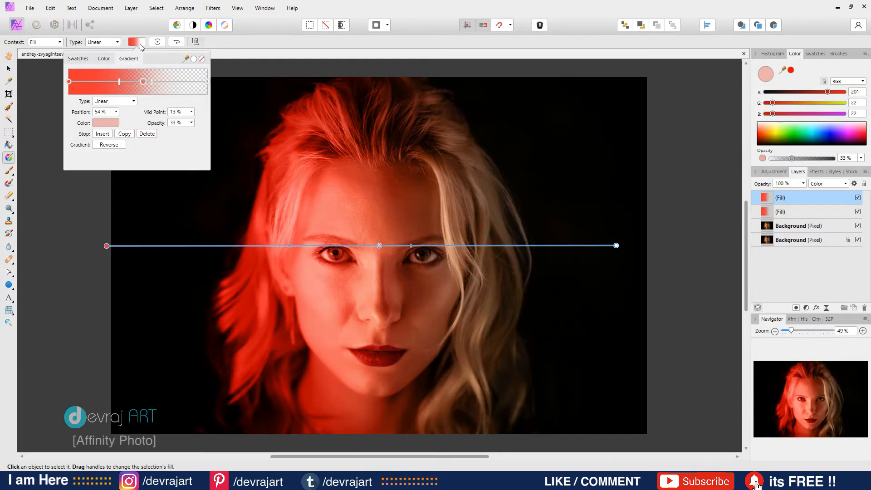
pyautogui.click(109, 145)
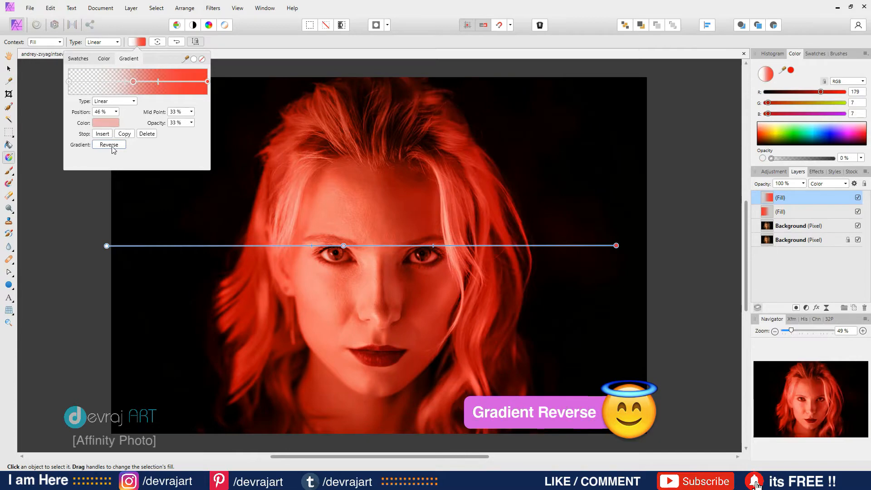
# Recolour the reversed gradient's solid red end stop to bright blue, RGB 15, 137, 255, after trying a deeper blue and yellow.
pyautogui.click(207, 82)
pyautogui.click(111, 126)
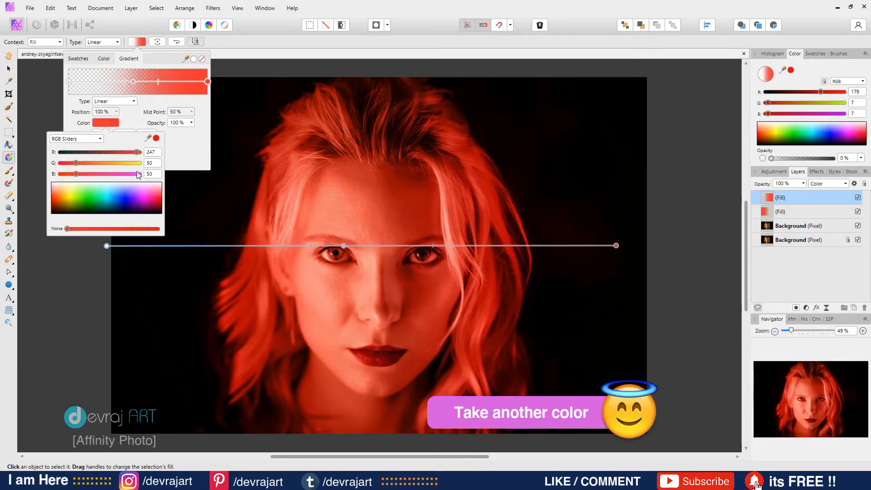
pyautogui.click(114, 192)
pyautogui.moveTo(114, 193)
pyautogui.mouseDown()
pyautogui.moveTo(105, 194)
pyautogui.moveTo(135, 193)
pyautogui.moveTo(121, 197)
pyautogui.mouseUp()
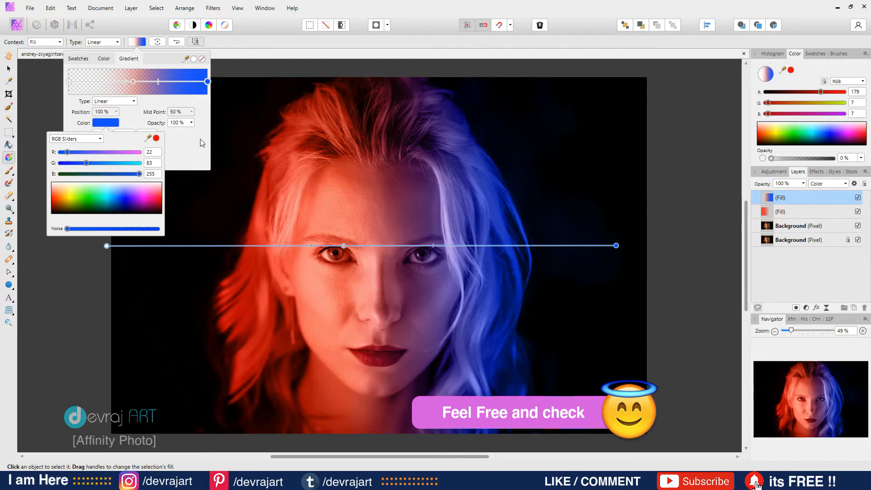
pyautogui.click(67, 195)
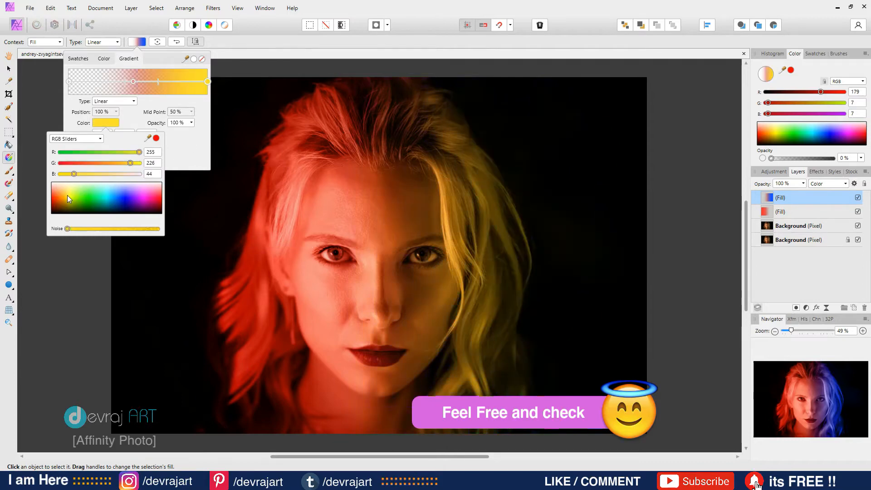
pyautogui.moveTo(67, 195); pyautogui.dragTo(116, 197)
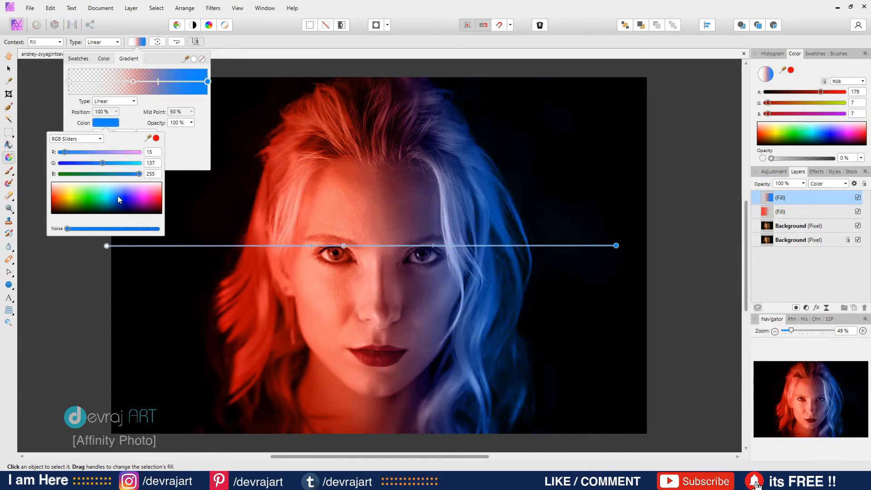
pyautogui.click(179, 148)
# Move the blue-side midpoint in towards the centre of the face and fine-tune the blue gradient's middle stop.
pyautogui.click(433, 245)
pyautogui.moveTo(433, 246); pyautogui.dragTo(364, 247)
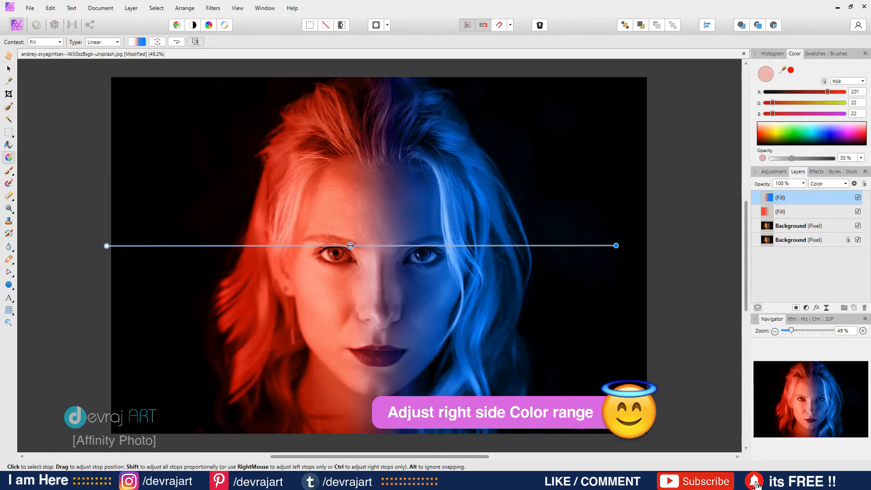
pyautogui.moveTo(344, 245)
pyautogui.mouseDown()
pyautogui.moveTo(377, 246)
pyautogui.moveTo(166, 245)
pyautogui.moveTo(483, 245)
pyautogui.moveTo(337, 245)
pyautogui.mouseUp()
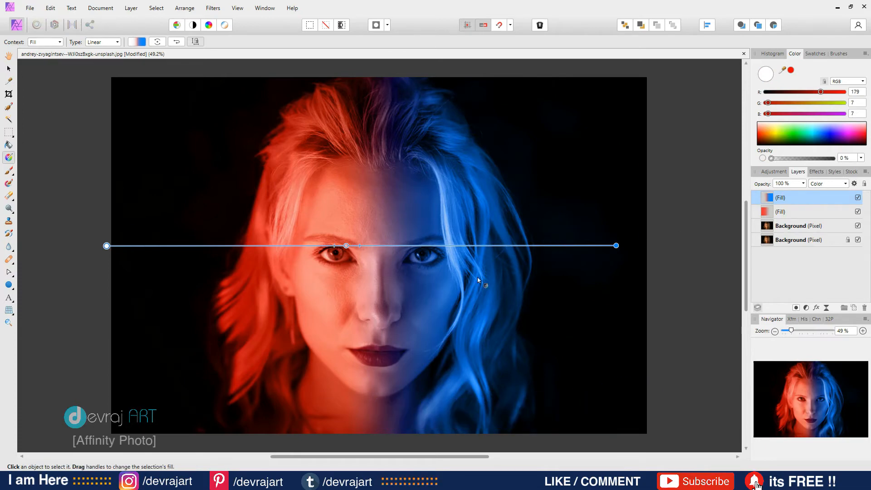
# Duplicate the red gradient fill layer and reduce the copy's opacity to 35%.
pyautogui.click(767, 215)
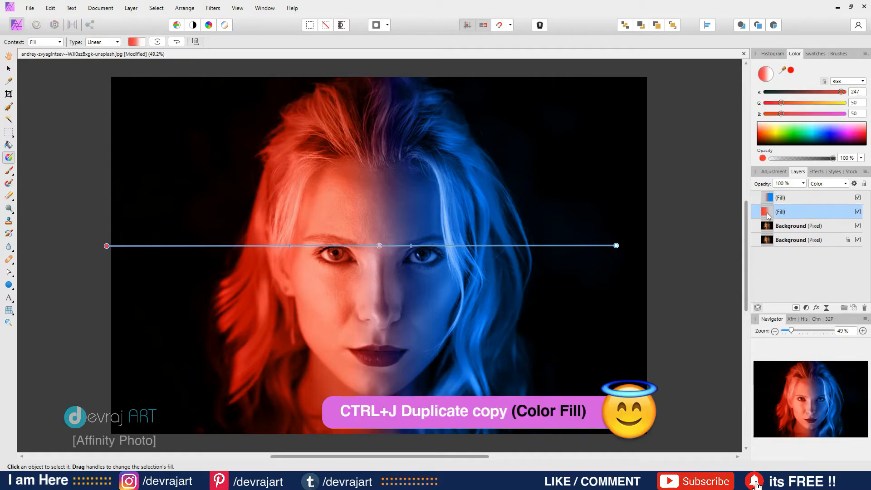
pyautogui.hotkey('ctrl', 'j')
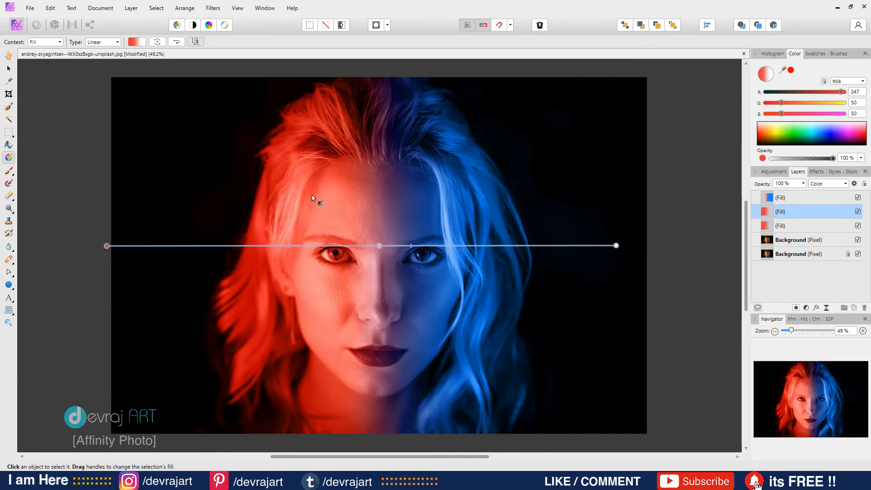
pyautogui.click(803, 183)
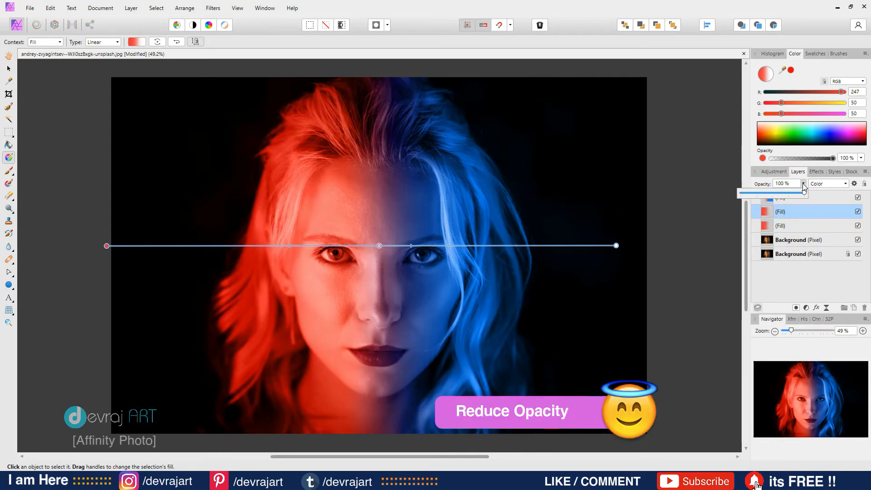
pyautogui.moveTo(804, 194); pyautogui.dragTo(765, 195)
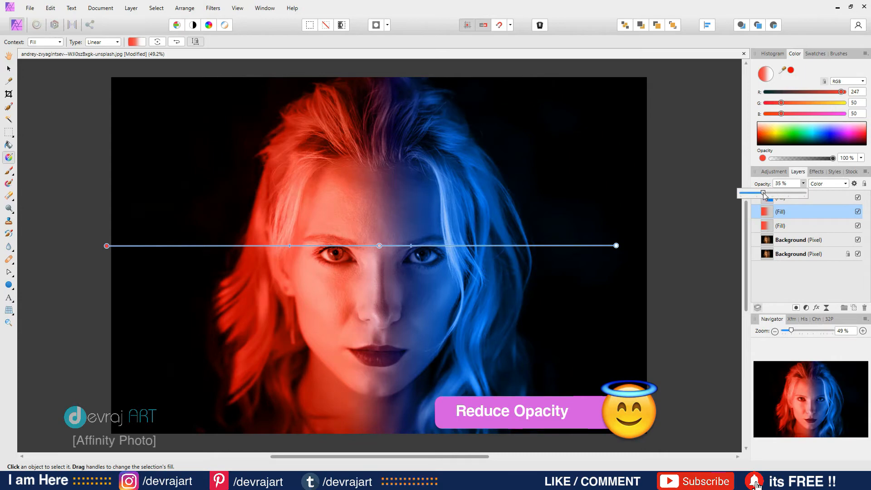
# Duplicate the blue gradient fill layer, reduce the copy's opacity to 35% and deselect it.
pyautogui.click(793, 197)
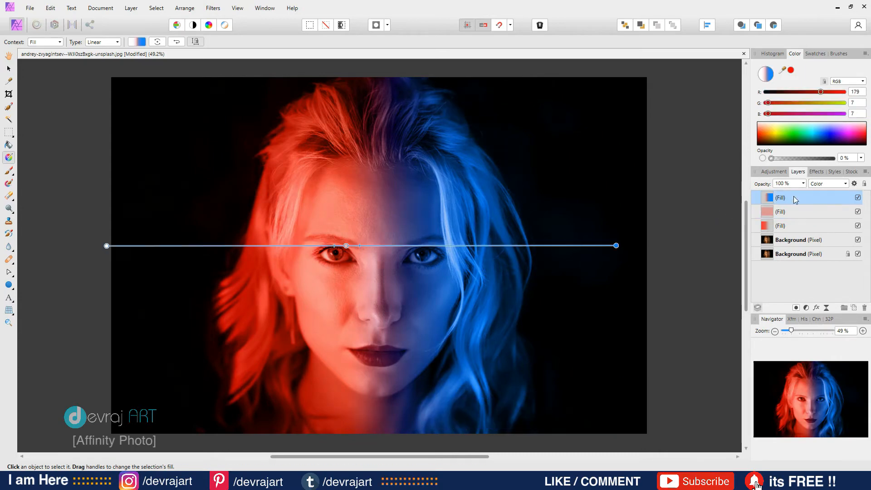
pyautogui.hotkey('ctrl', 'j')
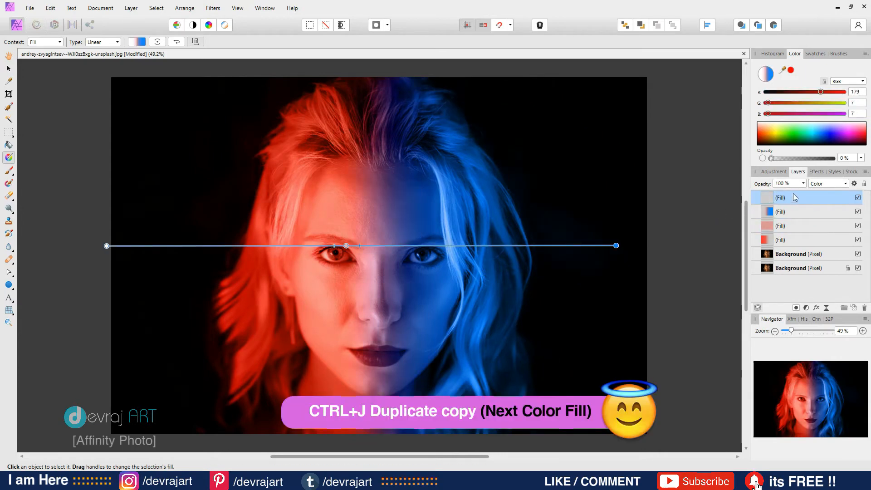
pyautogui.click(804, 184)
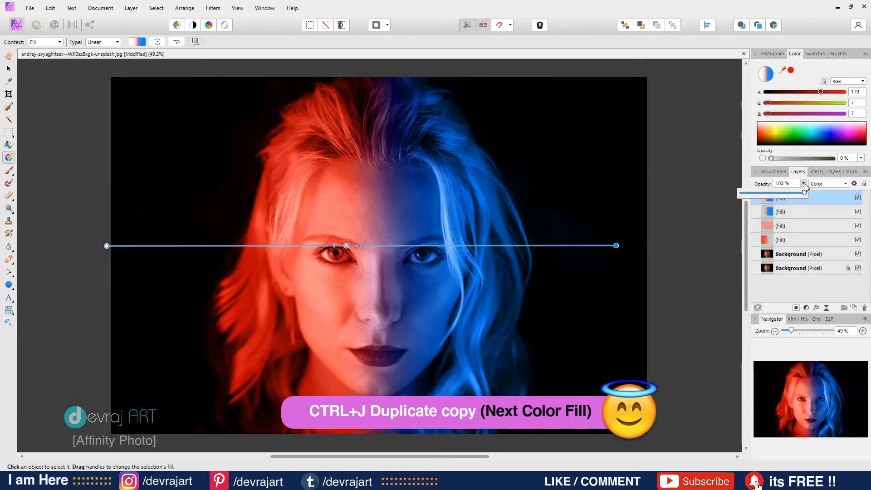
pyautogui.moveTo(805, 194); pyautogui.dragTo(764, 197)
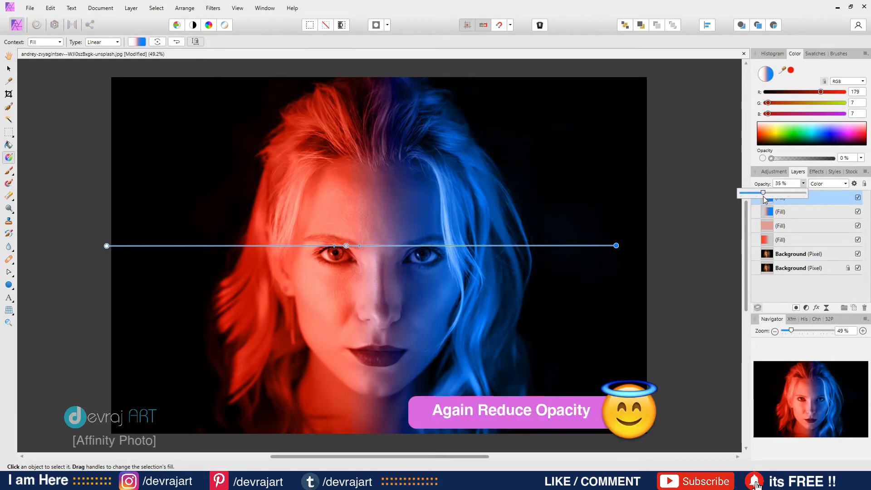
pyautogui.click(695, 192)
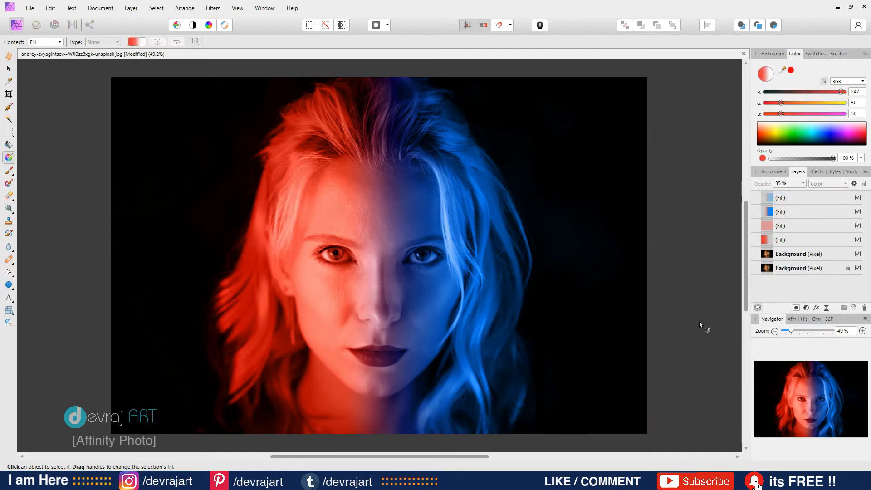
pyautogui.hotkey('ctrl', '-')
pyautogui.hotkey('ctrl', '=')
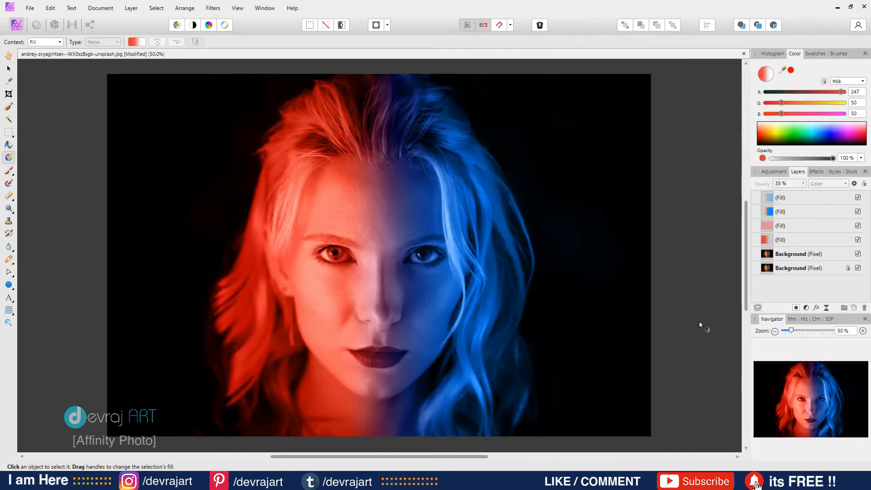
pyautogui.hotkey('ctrl', '-')
pyautogui.hotkey('ctrl', '=')
# Group the four gradient fill layers together with the unlocked Background layer.
pyautogui.click(798, 197)
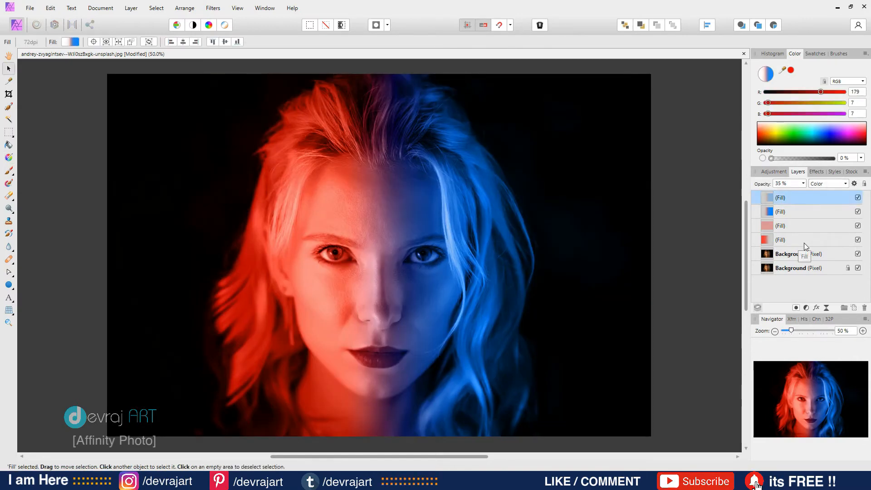
pyautogui.keyDown('shift'); pyautogui.click(802, 253); pyautogui.keyUp('shift')
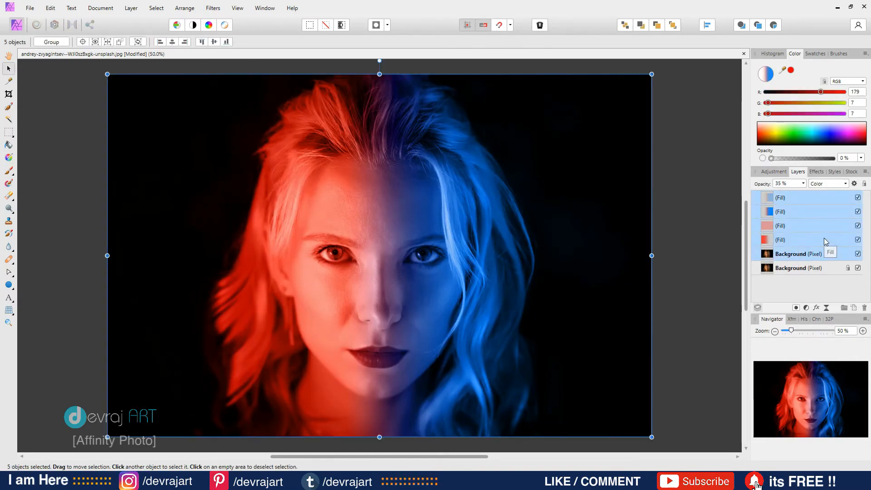
pyautogui.hotkey('ctrl', 'g')
# Rename the new layer group to "Dual Light Effect".
pyautogui.doubleClick(793, 197)
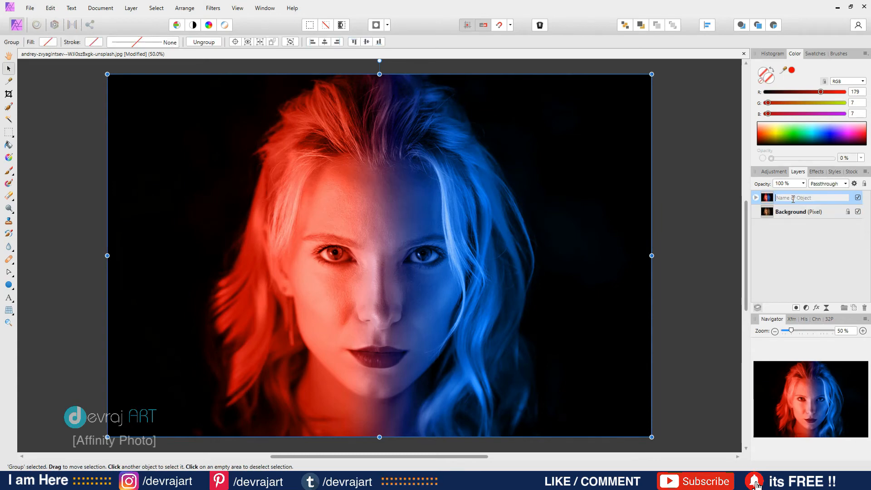
pyautogui.write('Dual Ligh')
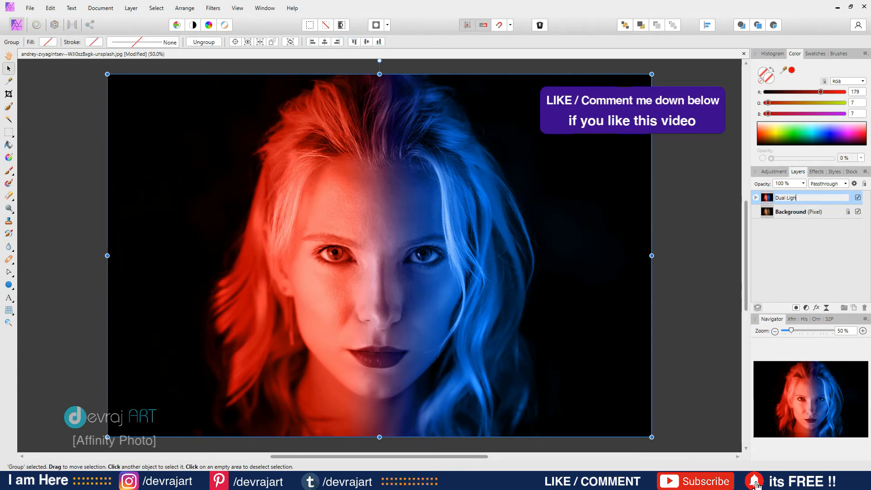
pyautogui.write('t Effect')
pyautogui.press('Return')
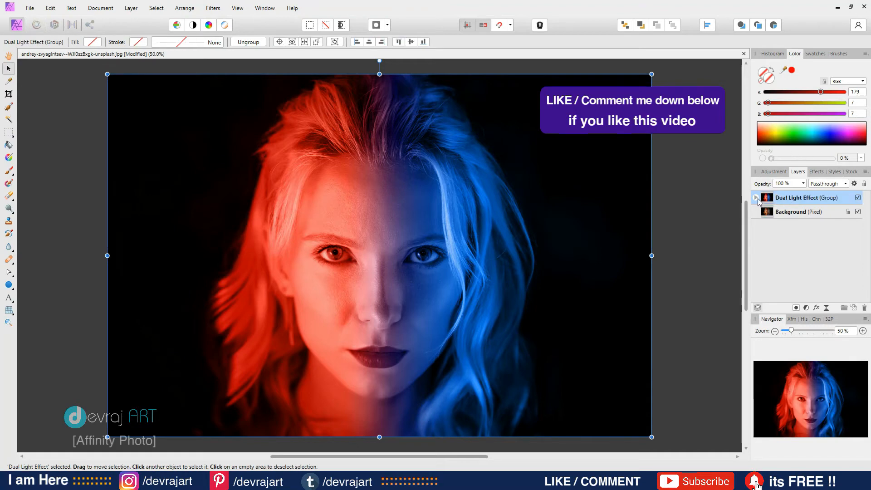
# Add a Levels adjustment above the topmost fill layer inside the Dual Light Effect group.
pyautogui.click(756, 198)
pyautogui.click(801, 212)
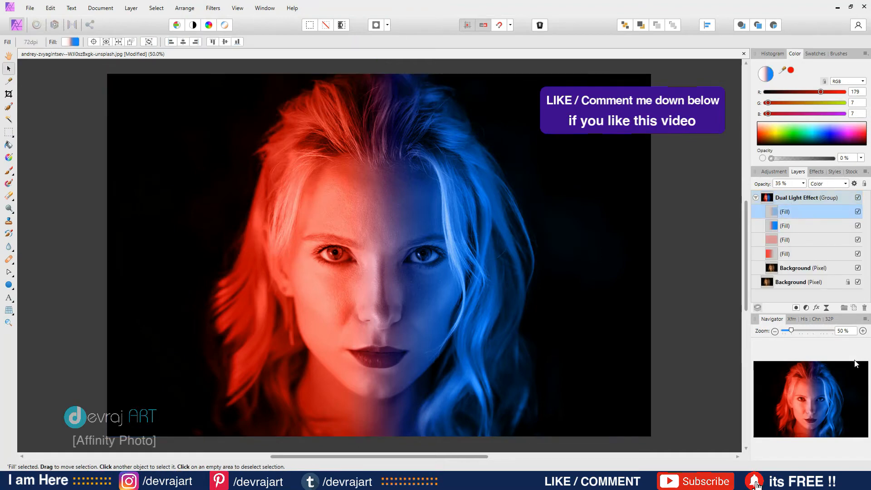
pyautogui.click(807, 308)
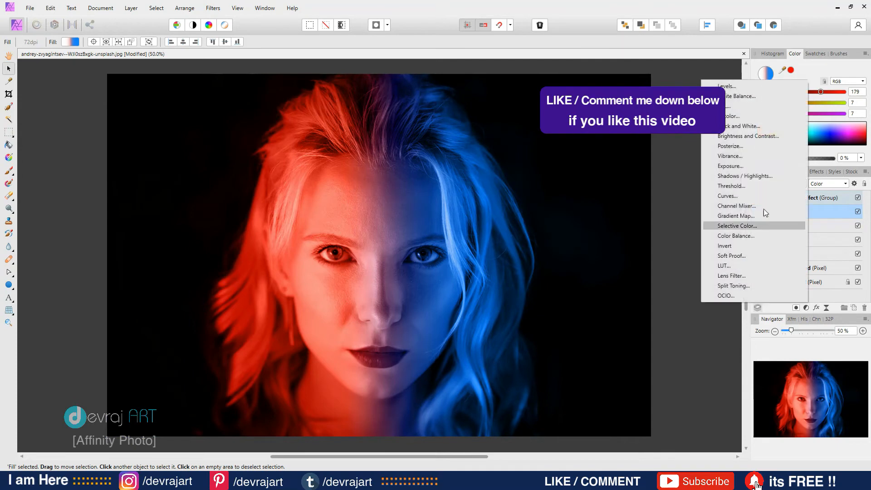
pyautogui.click(751, 87)
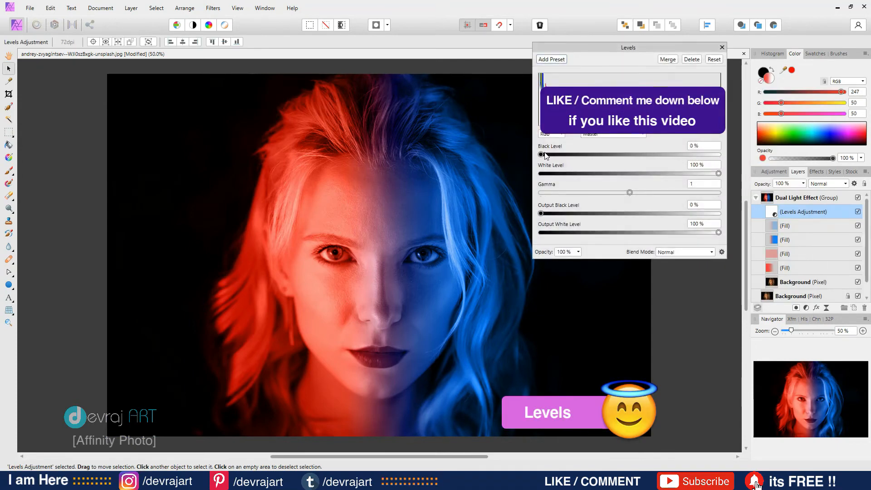
# Set the Levels adjustment's black level to 5%, gamma to 1.143 and output white level to 91%, and collapse the group.
pyautogui.moveTo(540, 155)
pyautogui.mouseDown()
pyautogui.moveTo(581, 154)
pyautogui.moveTo(551, 155)
pyautogui.mouseUp()
pyautogui.moveTo(718, 173)
pyautogui.mouseDown()
pyautogui.moveTo(695, 173)
pyautogui.moveTo(719, 174)
pyautogui.mouseUp()
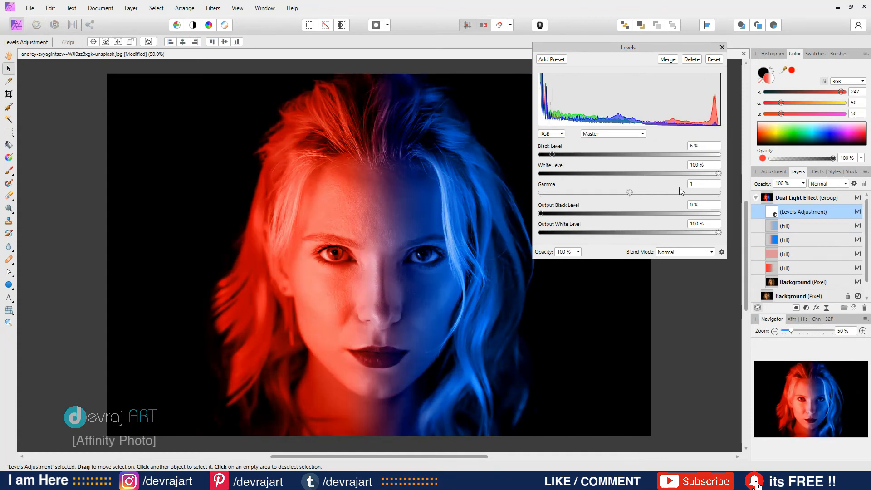
pyautogui.moveTo(629, 192); pyautogui.dragTo(642, 192)
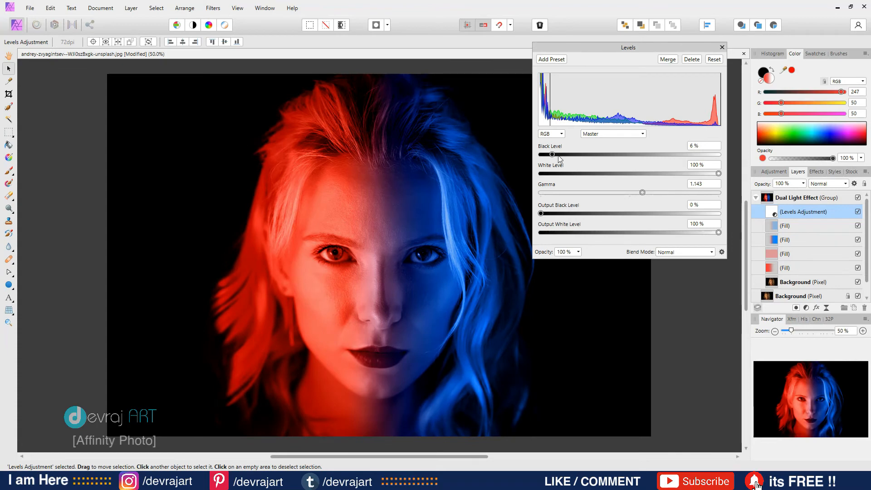
pyautogui.moveTo(552, 155)
pyautogui.mouseDown()
pyautogui.moveTo(541, 155)
pyautogui.moveTo(549, 154)
pyautogui.mouseUp()
pyautogui.moveTo(540, 213)
pyautogui.mouseDown()
pyautogui.moveTo(555, 214)
pyautogui.moveTo(534, 217)
pyautogui.mouseUp()
pyautogui.moveTo(719, 233); pyautogui.dragTo(703, 233)
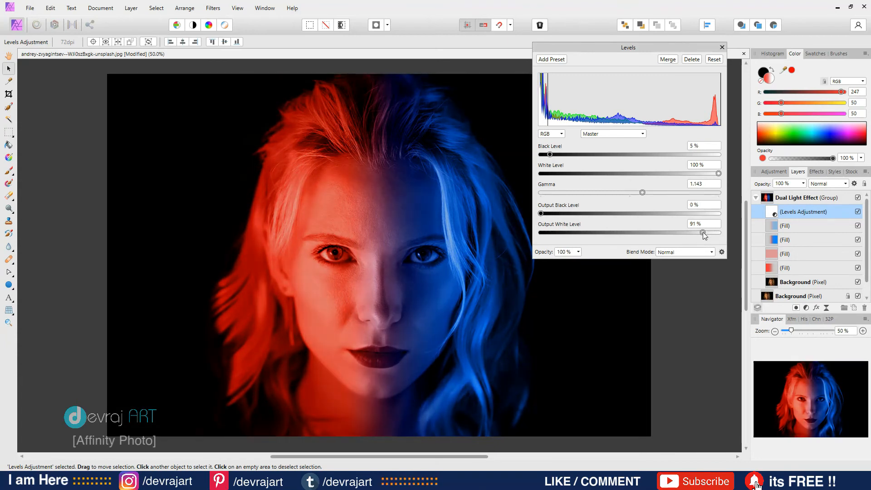
pyautogui.click(756, 197)
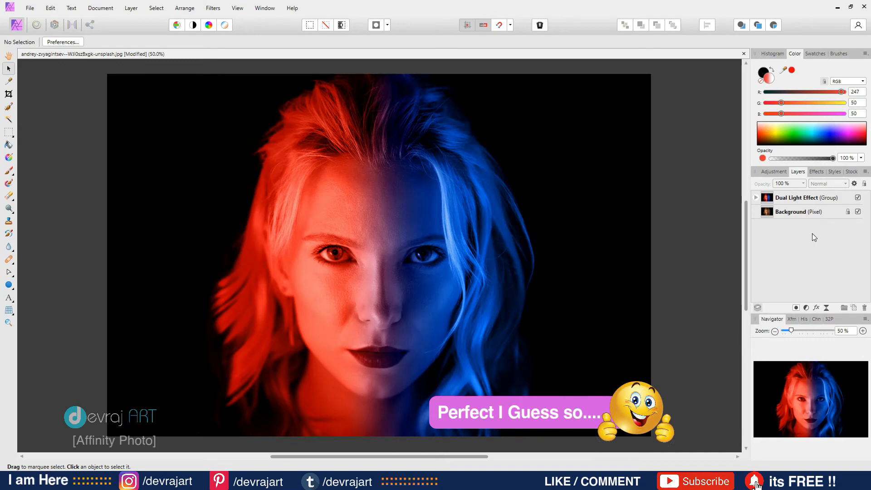
# Compare the portrait before and after by hiding and showing the Dual Light Effect group twice.
pyautogui.hotkey('ctrl', '-')
pyautogui.hotkey('ctrl', '+')
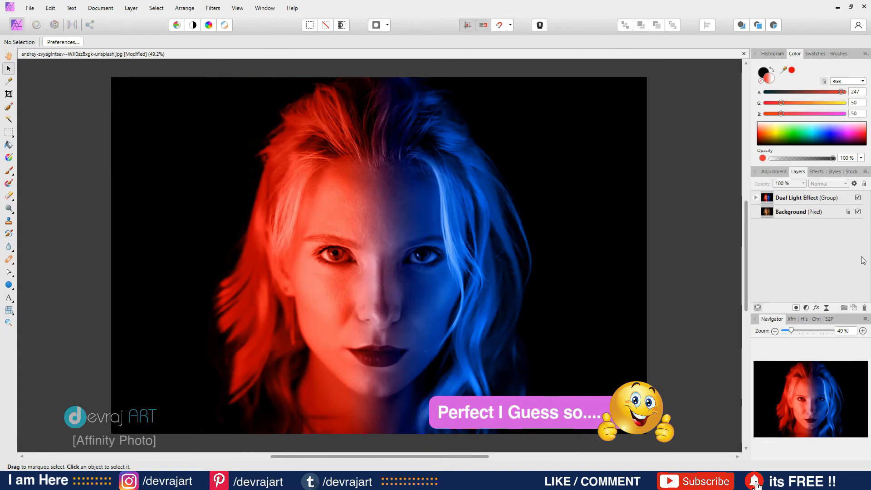
pyautogui.click(857, 197)
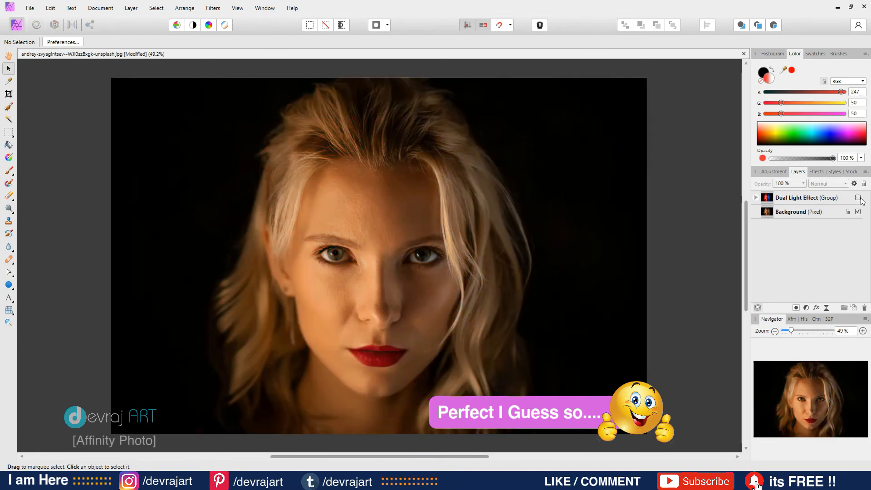
pyautogui.click(858, 197)
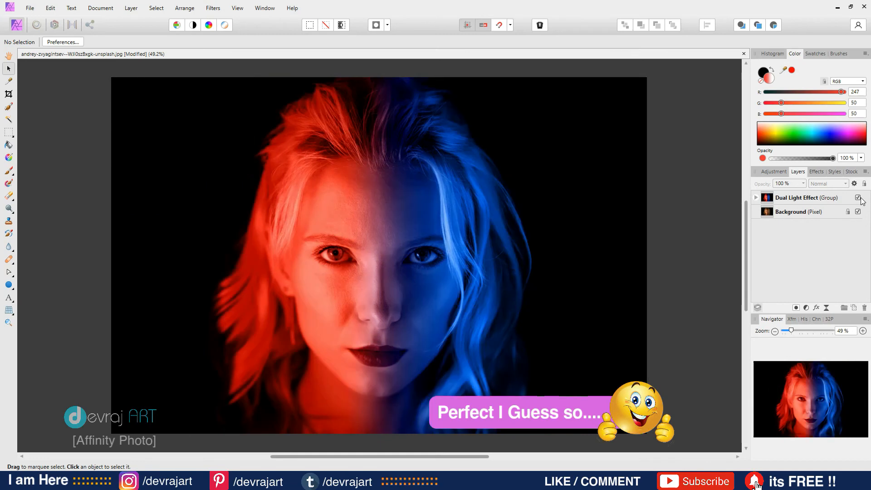
pyautogui.click(857, 198)
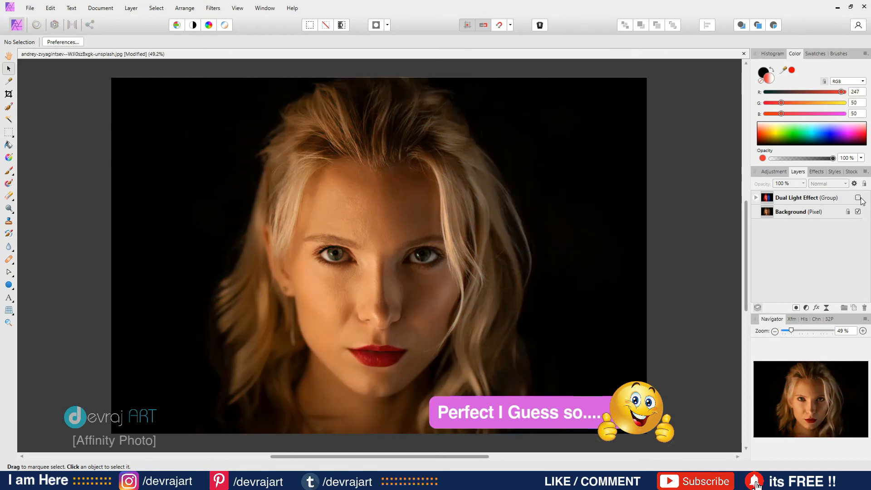
pyautogui.click(858, 198)
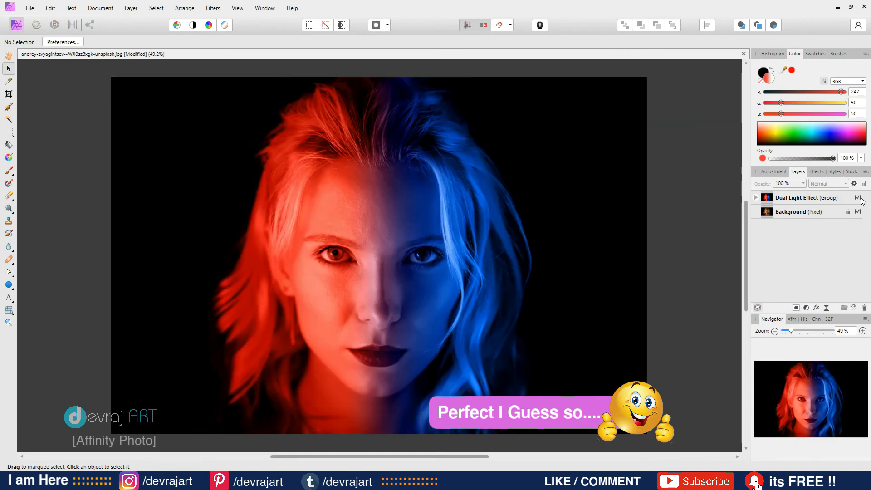